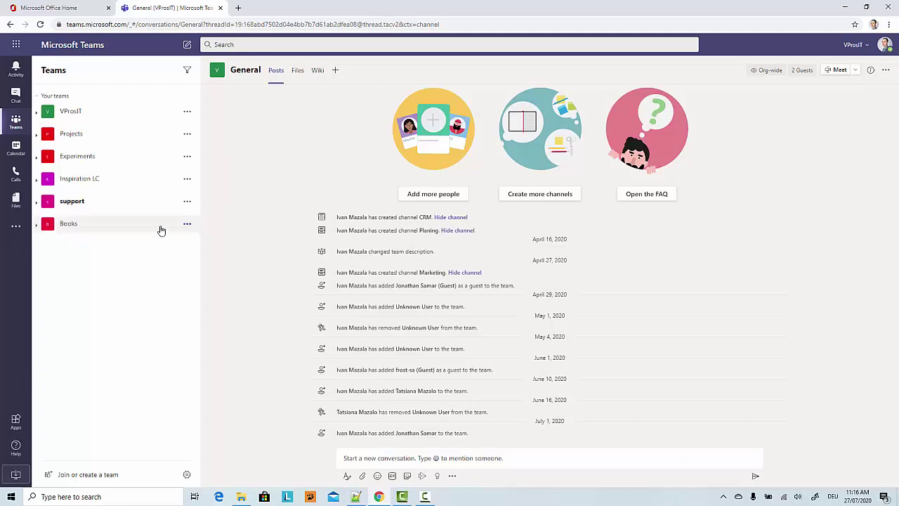
# Open Manage team for Books and view the second owner's Owner/Member role choices
pyautogui.click(187, 225)
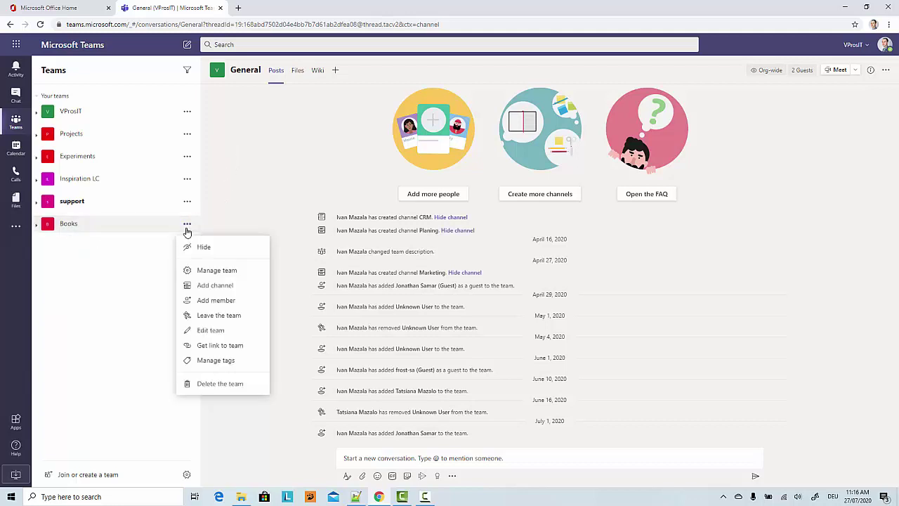
pyautogui.click(210, 275)
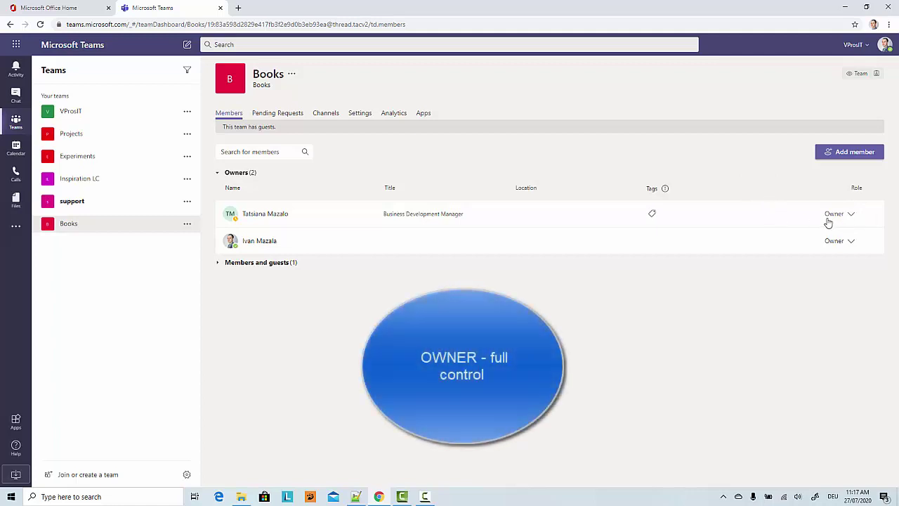
pyautogui.click(852, 245)
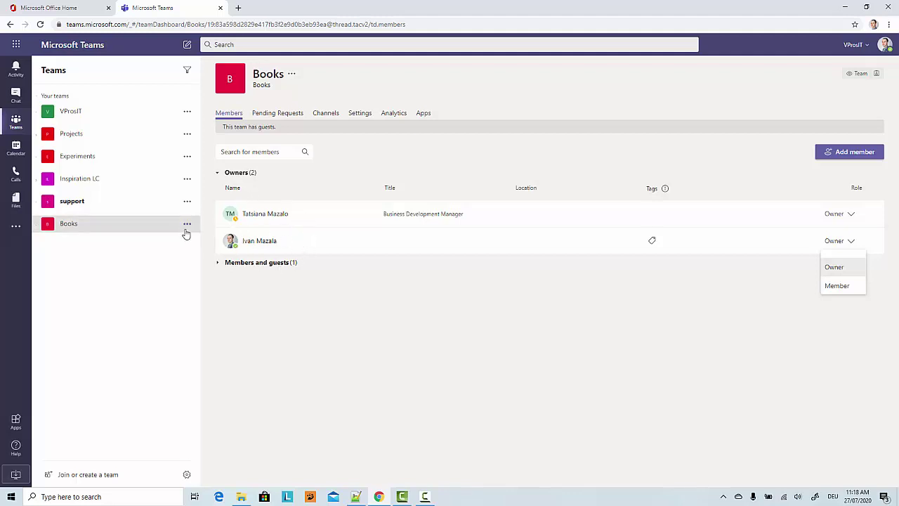
# Expand the Books team and open Manage channel for the Budget channel
pyautogui.click(36, 224)
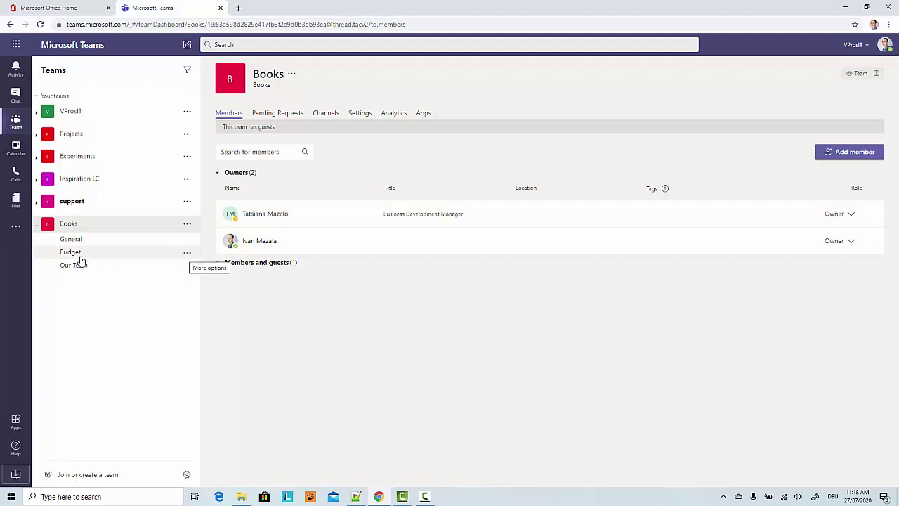
pyautogui.click(187, 254)
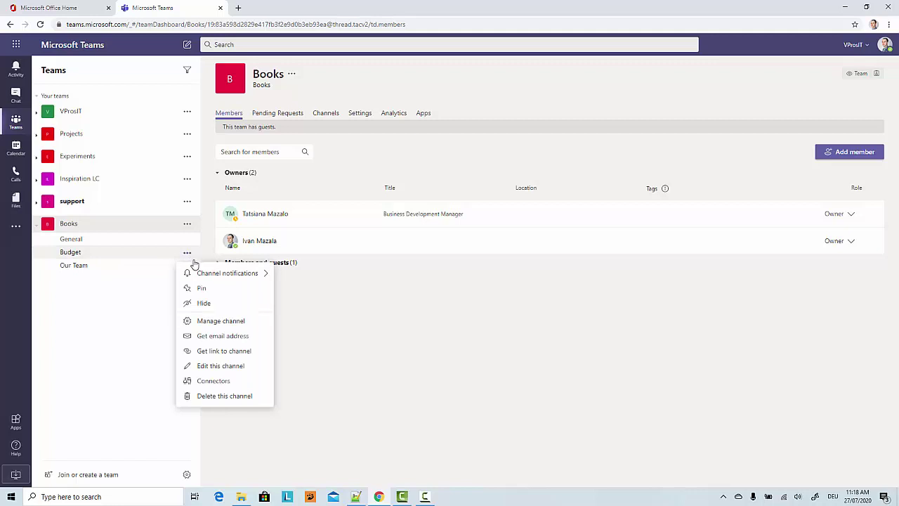
pyautogui.click(224, 323)
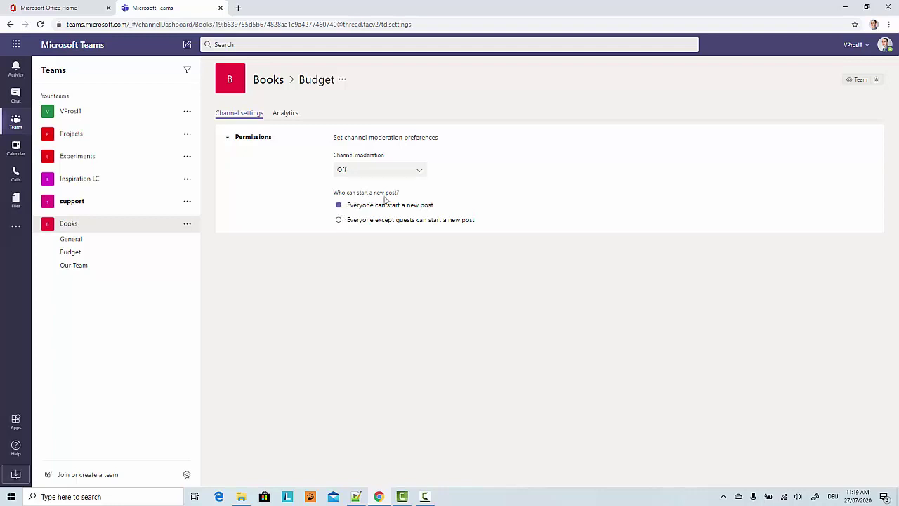
pyautogui.click(340, 222)
pyautogui.click(338, 205)
pyautogui.click(370, 172)
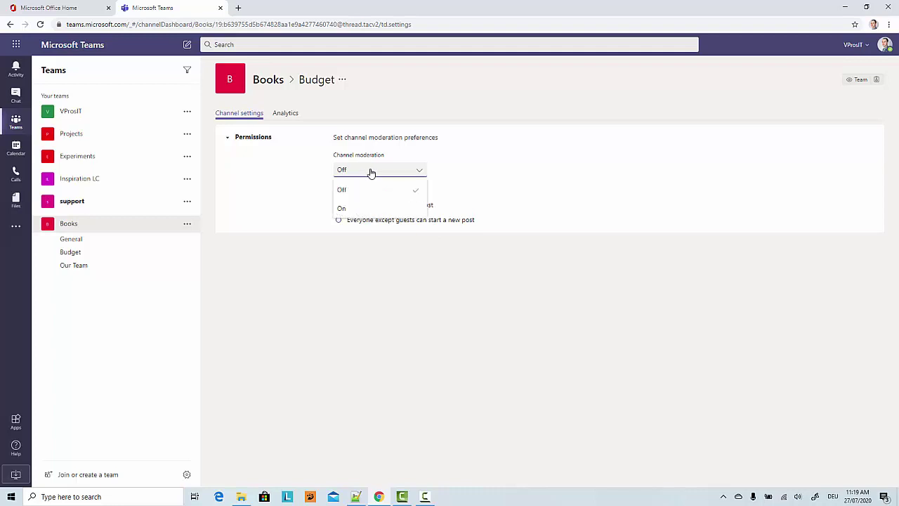
pyautogui.click(344, 208)
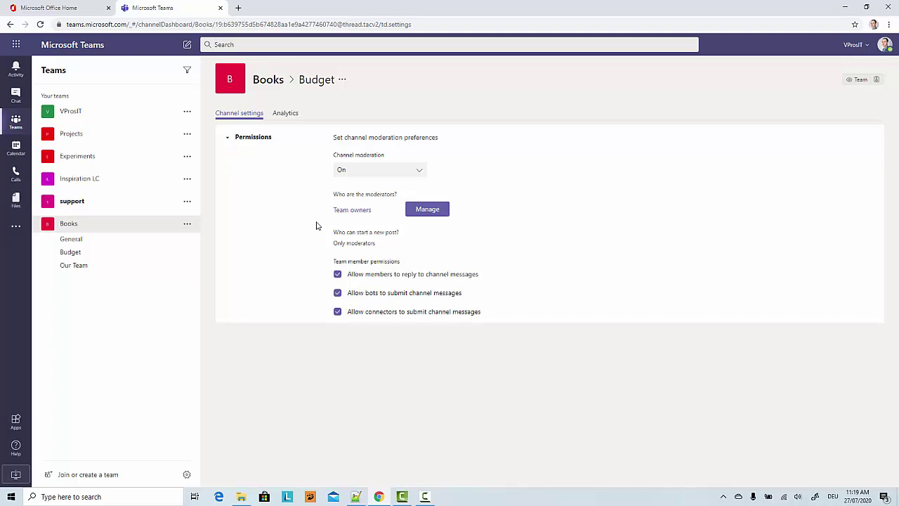
pyautogui.click(366, 173)
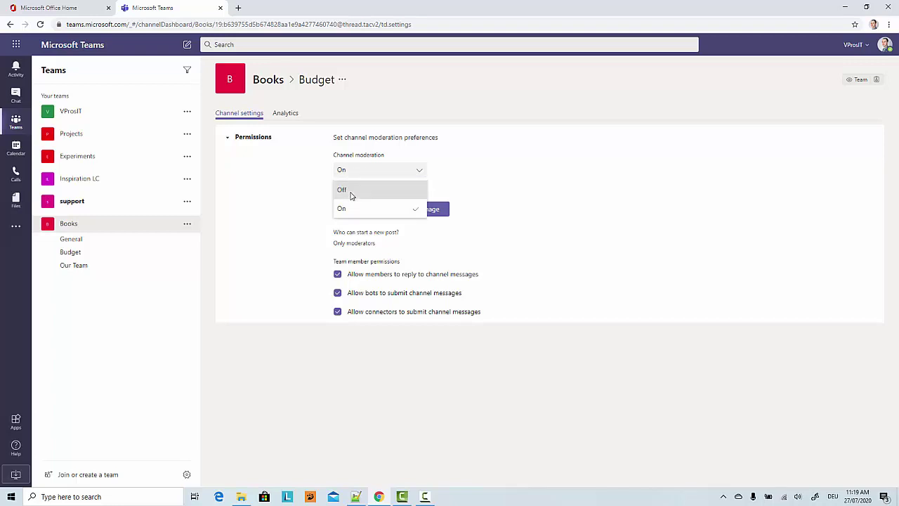
pyautogui.click(347, 190)
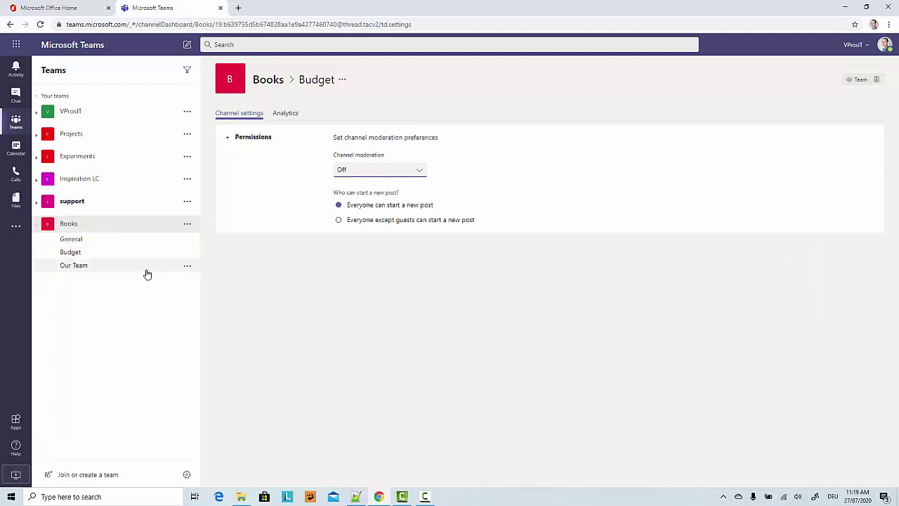
# Add a new channel to Books named 'challenge' with Privacy set to Private
pyautogui.click(188, 228)
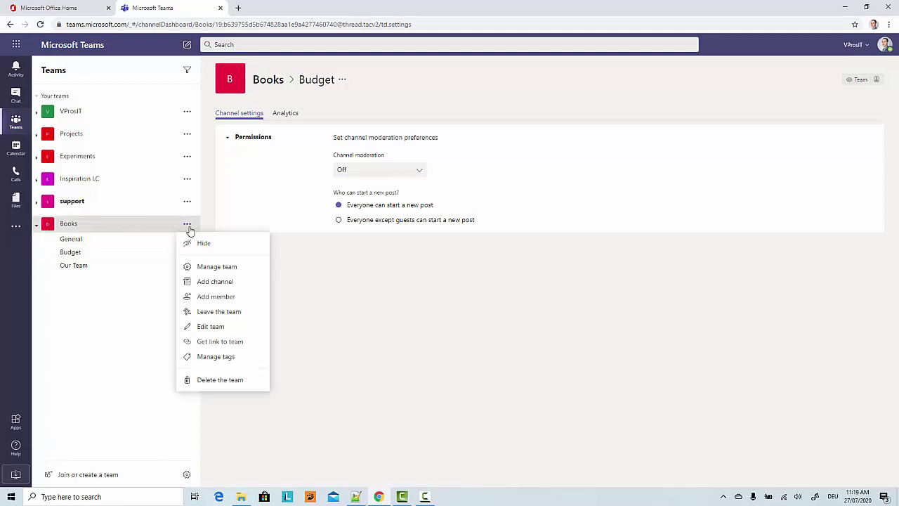
pyautogui.click(216, 284)
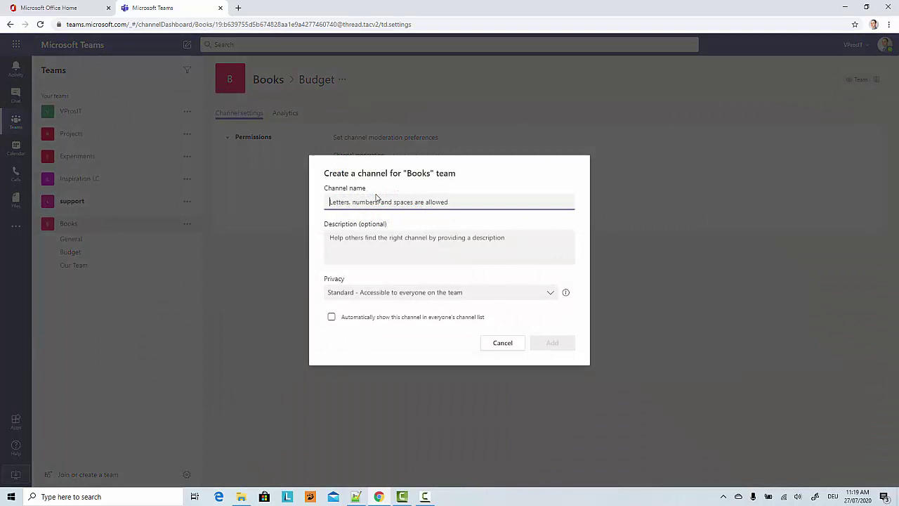
pyautogui.write('newchannel')
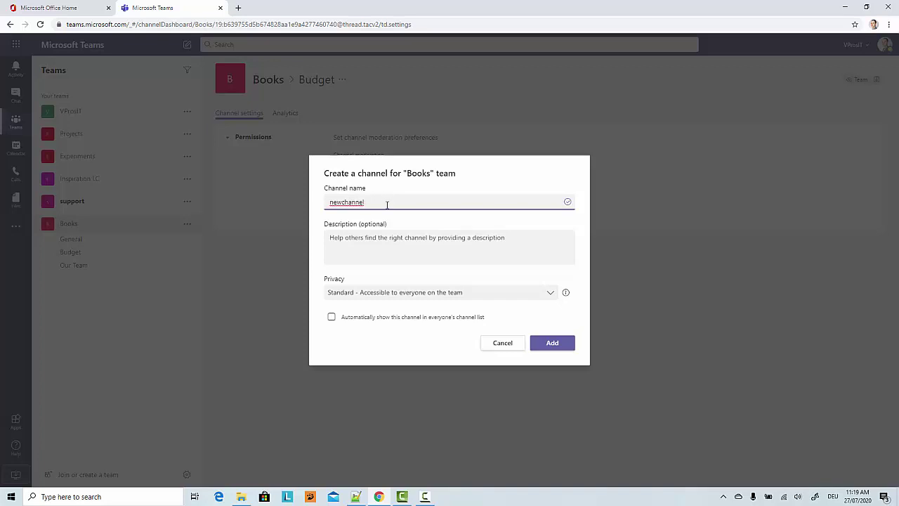
pyautogui.moveTo(386, 205); pyautogui.dragTo(266, 202)
pyautogui.write('challenge')
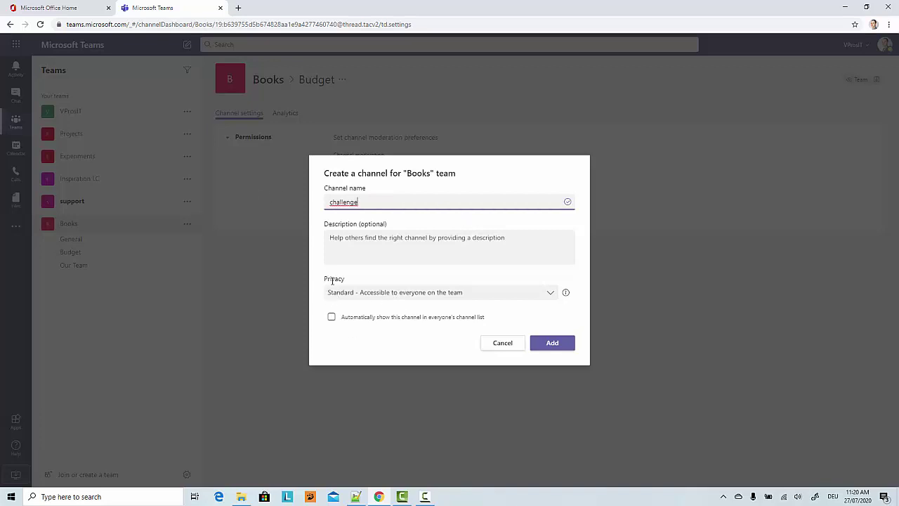
pyautogui.click(430, 295)
pyautogui.click(370, 347)
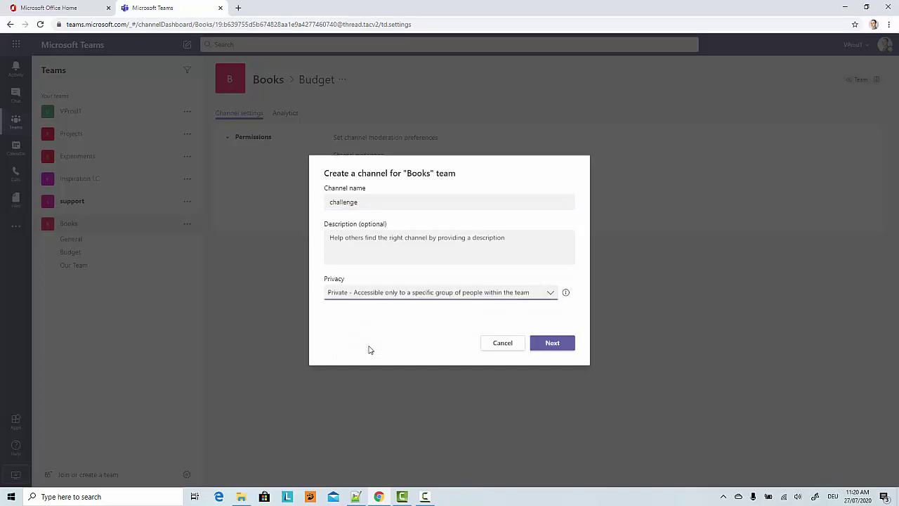
pyautogui.click(552, 343)
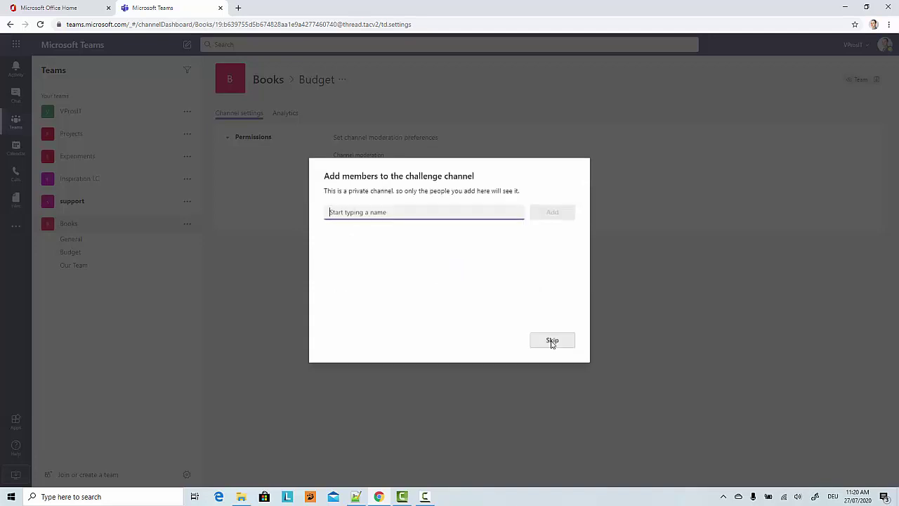
# Search for and add one team member to the challenge channel, then finish
pyautogui.write('ta')
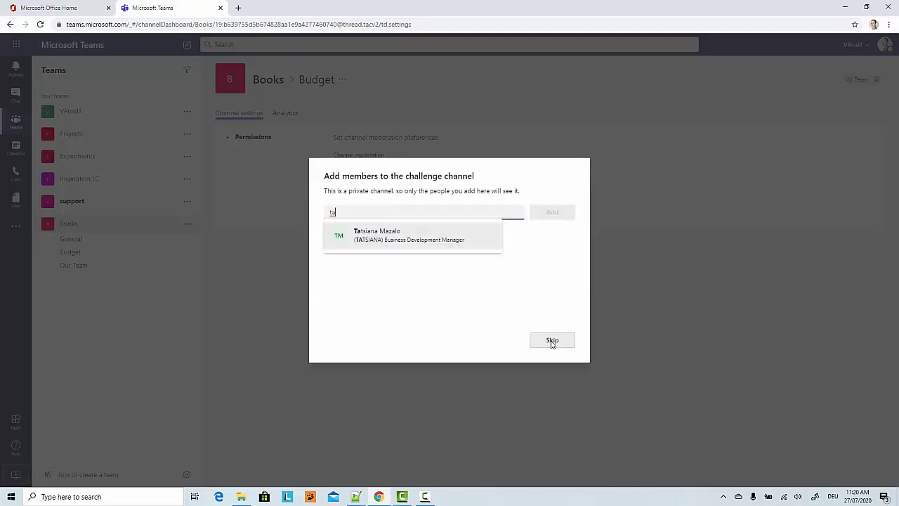
pyautogui.click(383, 243)
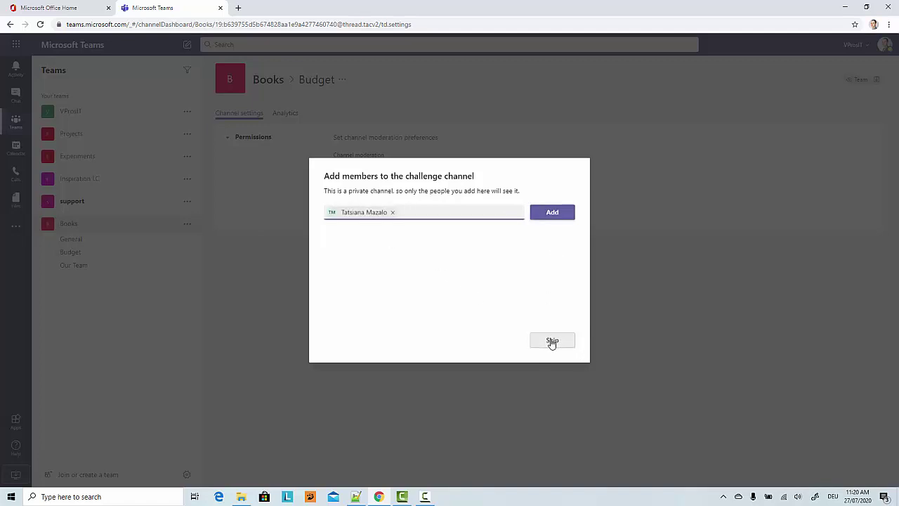
pyautogui.click(562, 215)
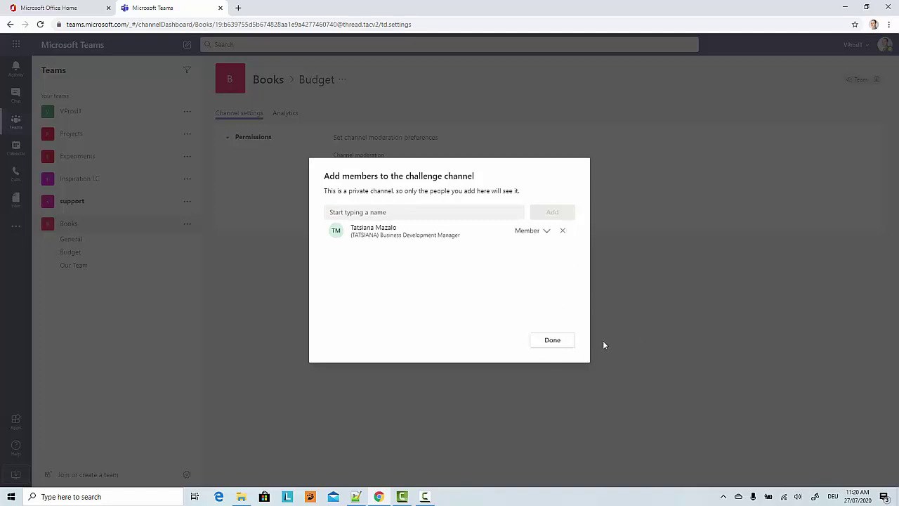
pyautogui.click(552, 343)
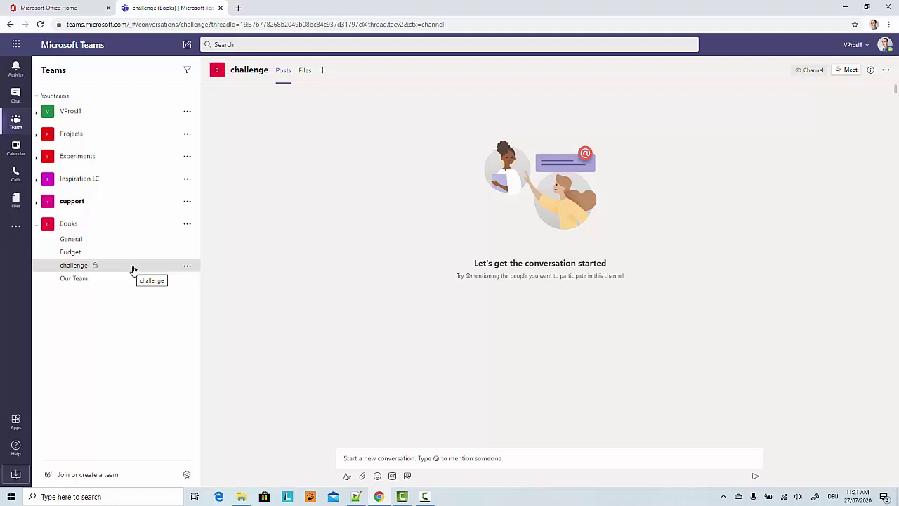
pyautogui.click(186, 229)
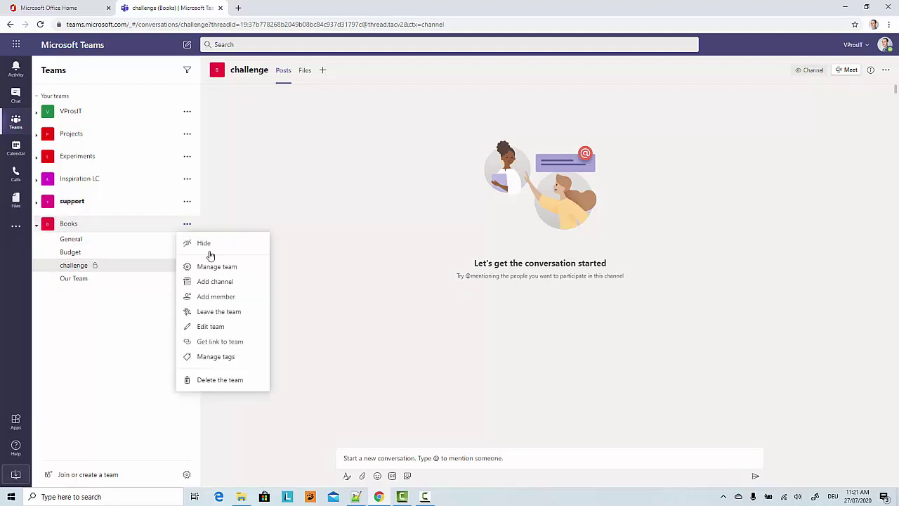
pyautogui.click(215, 263)
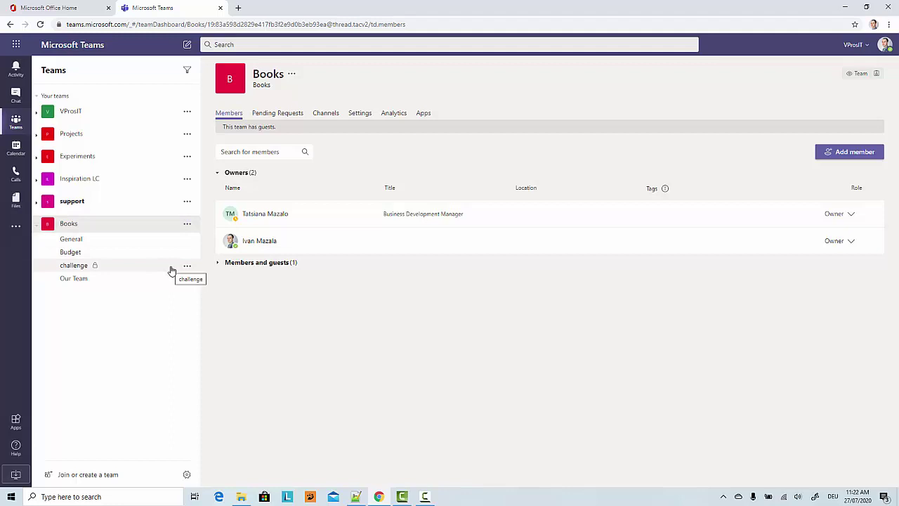
# Return to the challenge channel and view its empty Files tab
pyautogui.click(171, 269)
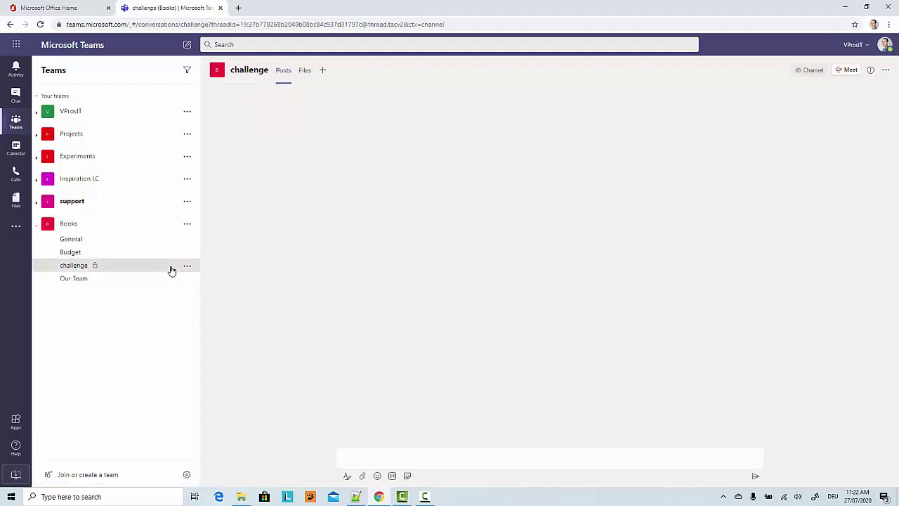
pyautogui.click(309, 72)
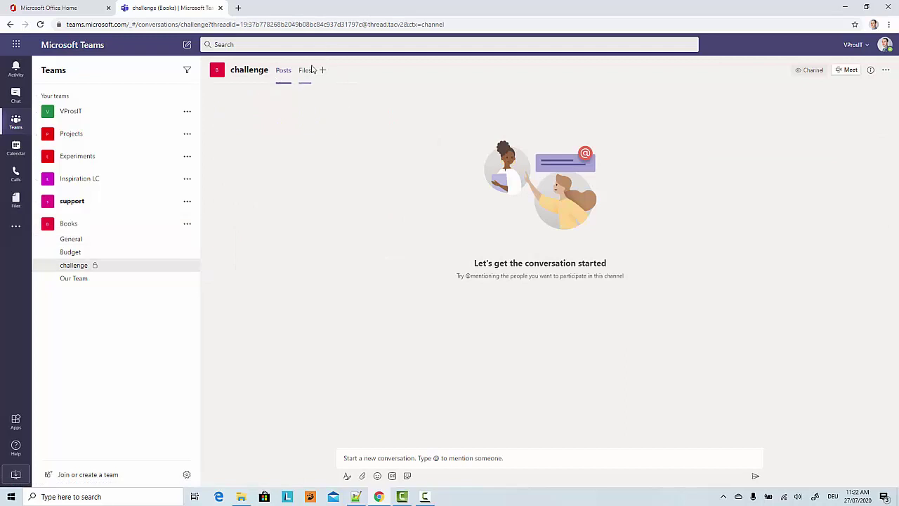